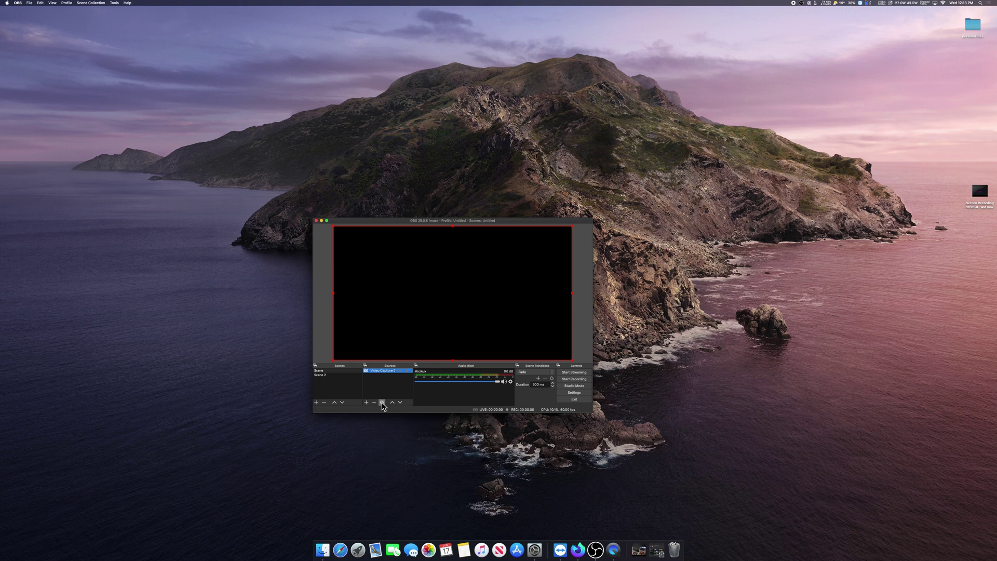
Remove the existing Video Capture Device source from the scene named Scene
click(374, 403)
click(488, 321)
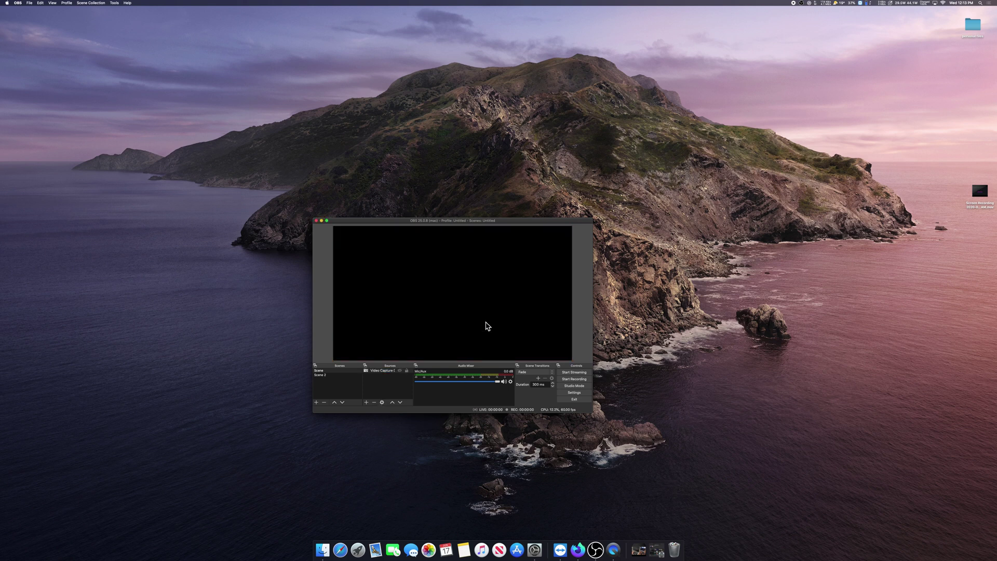
click(337, 371)
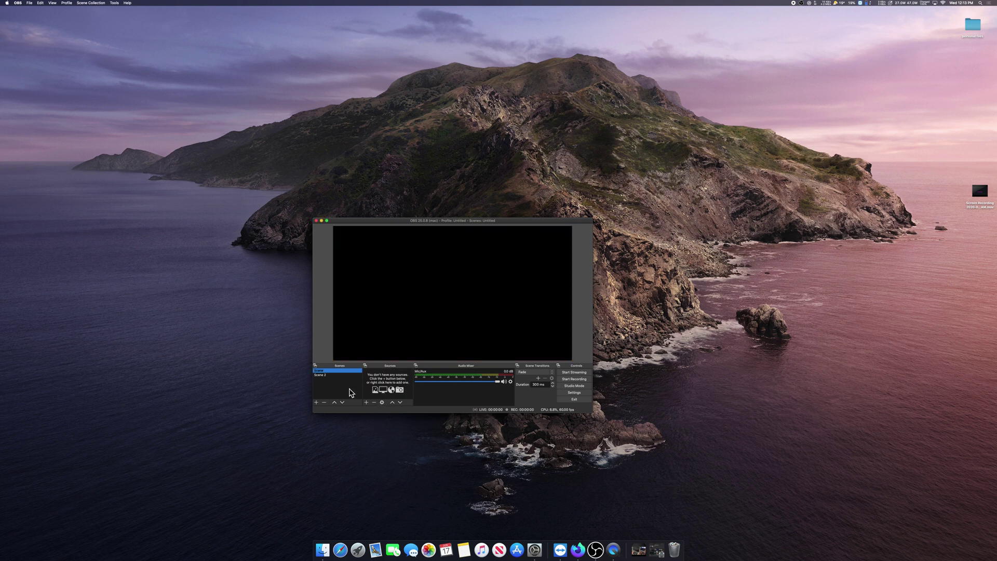
click(517, 317)
Enlarge the OBS window and add a new Video Capture Device source, not made visible
drag(593, 224, 670, 167)
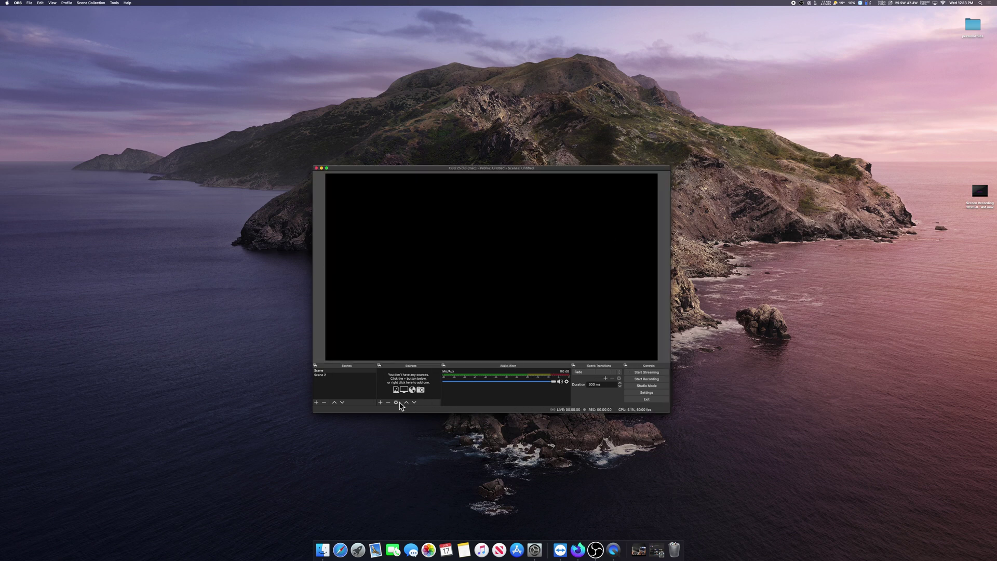
click(380, 403)
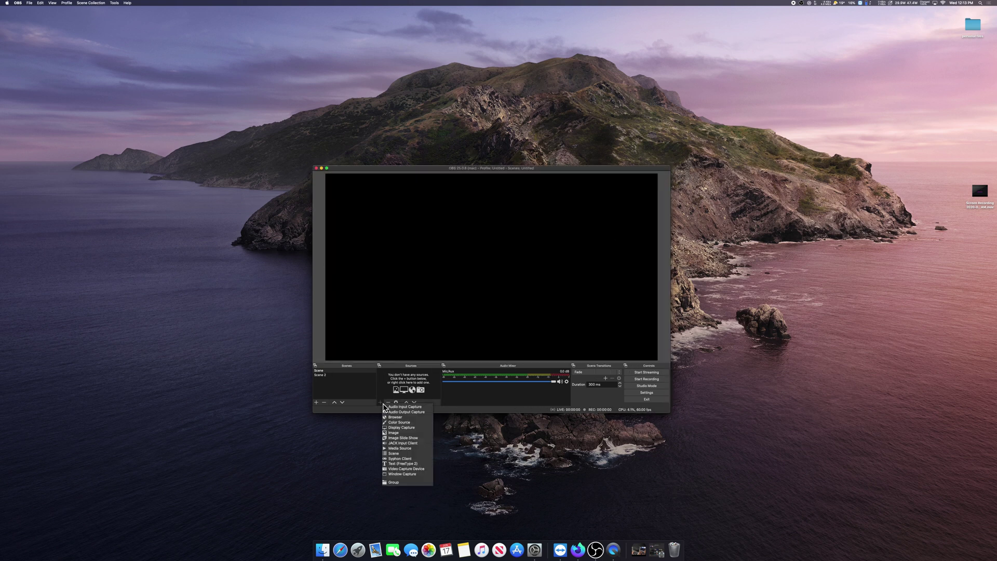
click(405, 468)
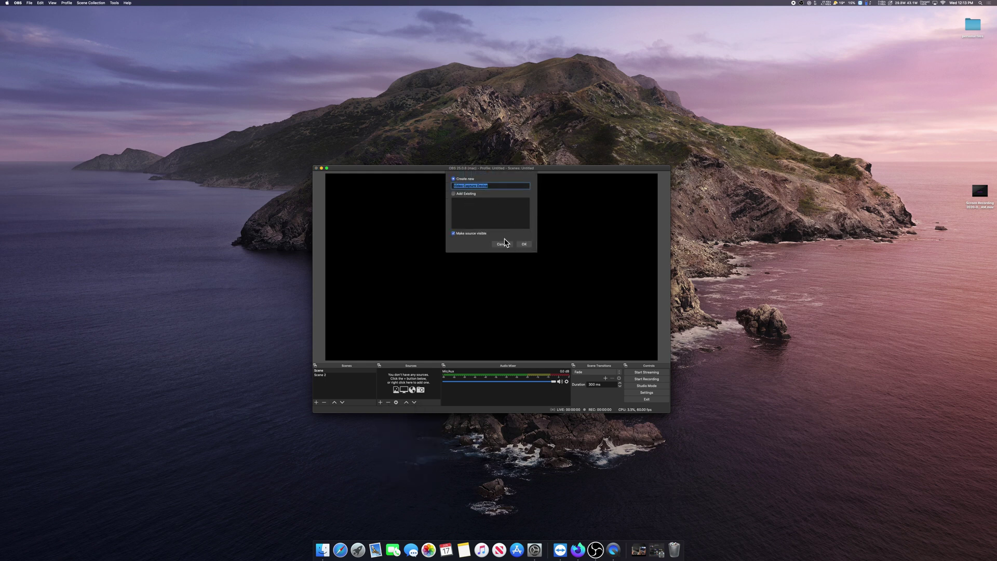
click(453, 233)
Create the source with device Cam Link 4K, Use Preset on, and the High preset
click(524, 243)
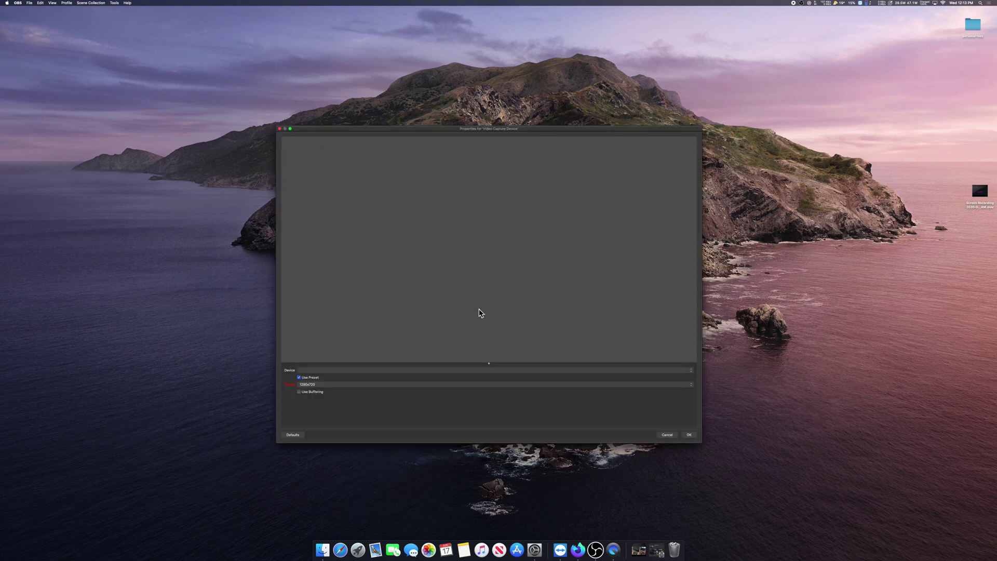
click(360, 370)
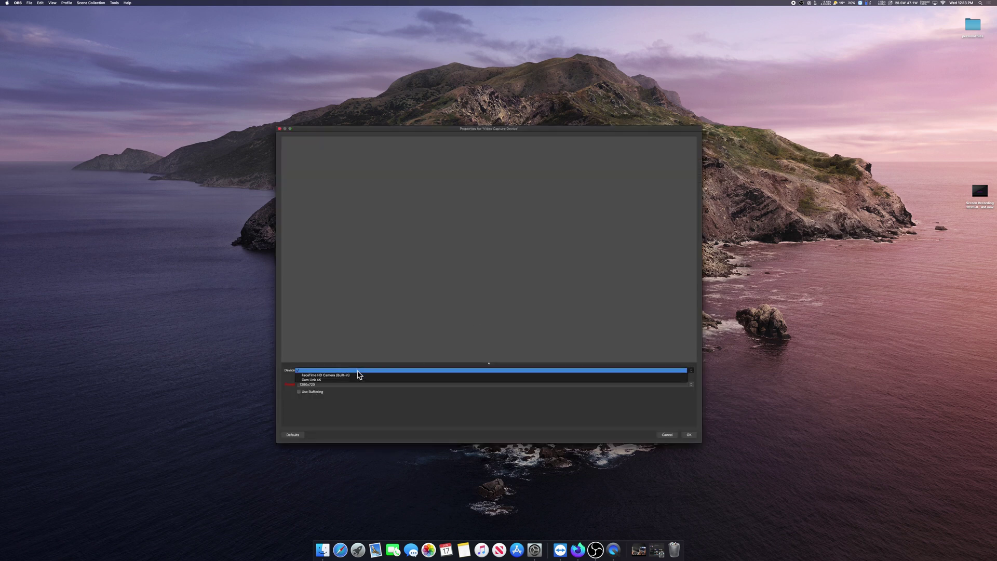
click(355, 380)
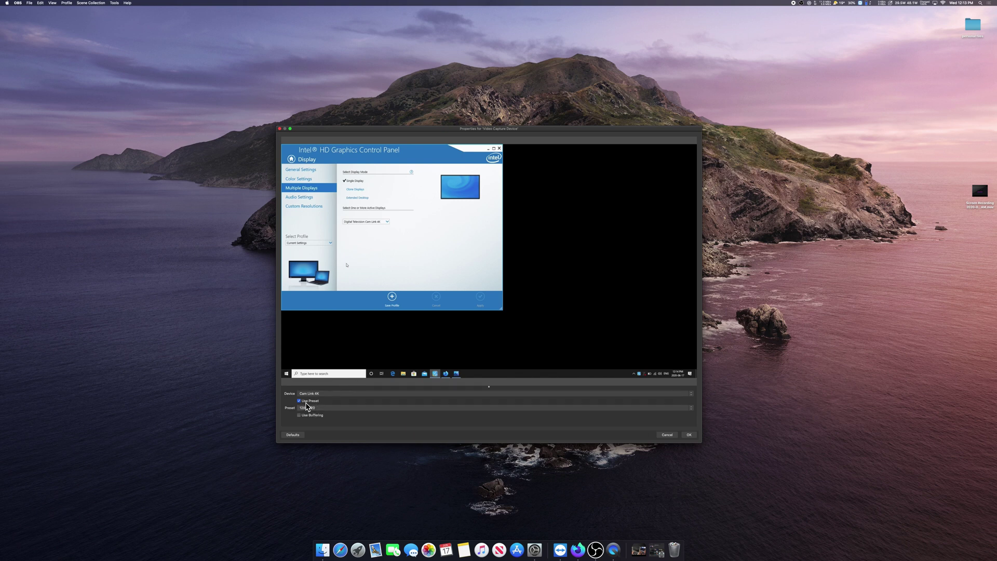
click(299, 401)
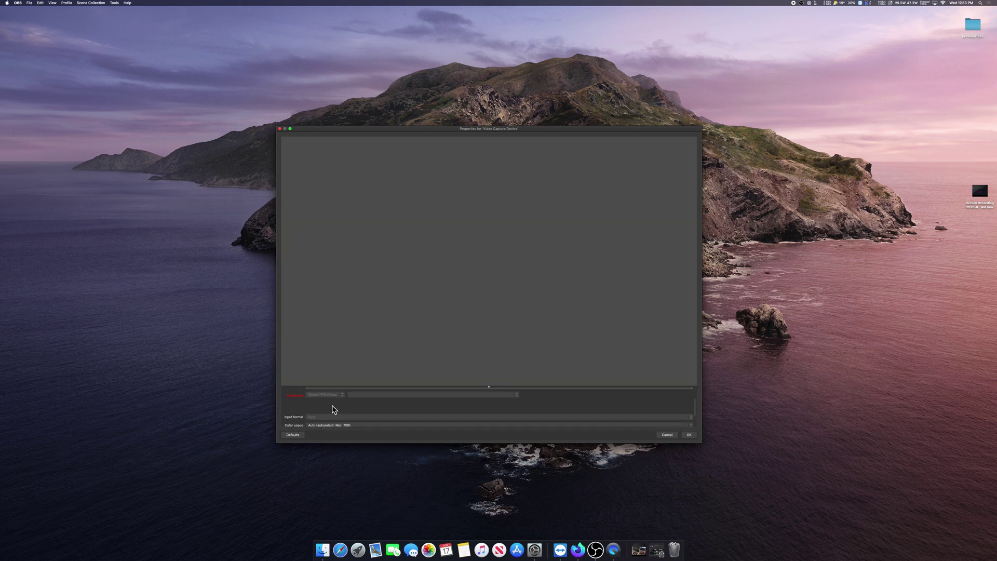
scroll(333, 408, up, 3)
click(299, 400)
click(499, 408)
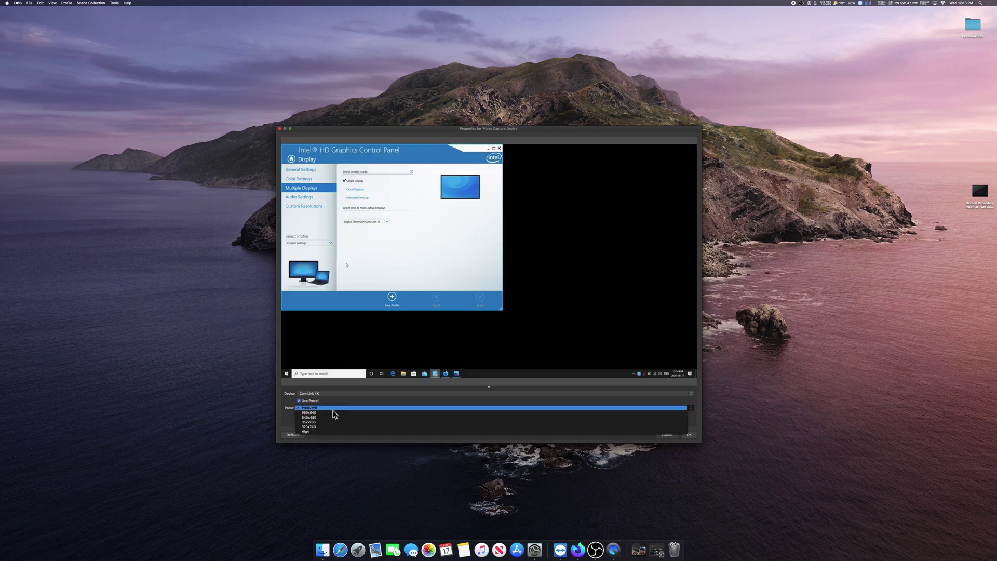
click(328, 431)
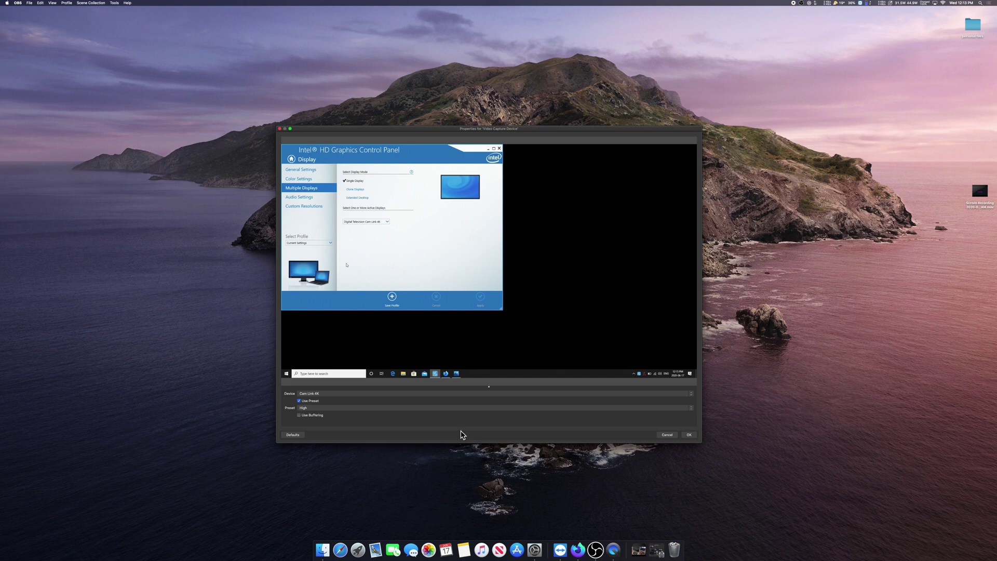
click(690, 437)
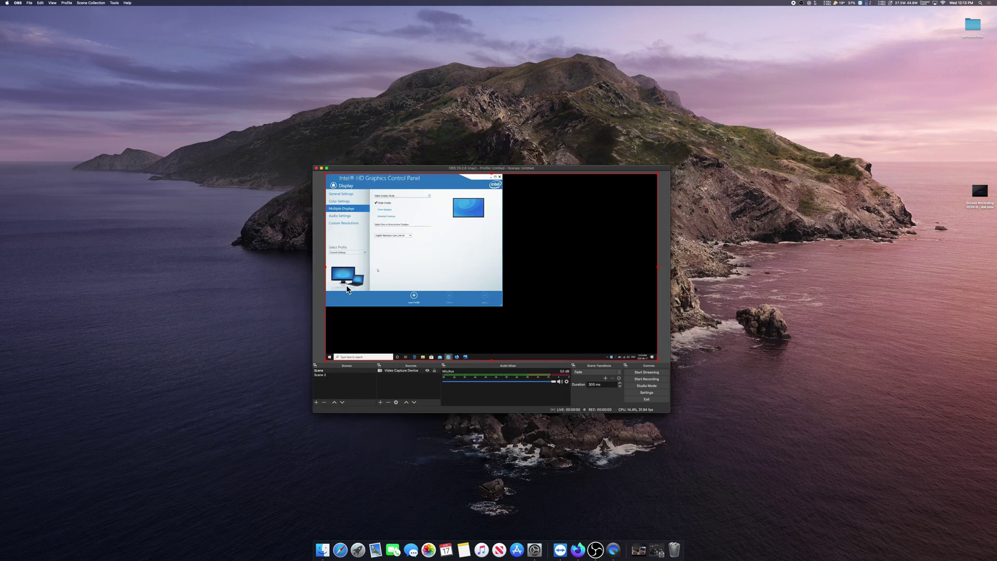
Open a Windowed Projector (Source) of the capture source, then enlarge it and move it aside
right_click(405, 371)
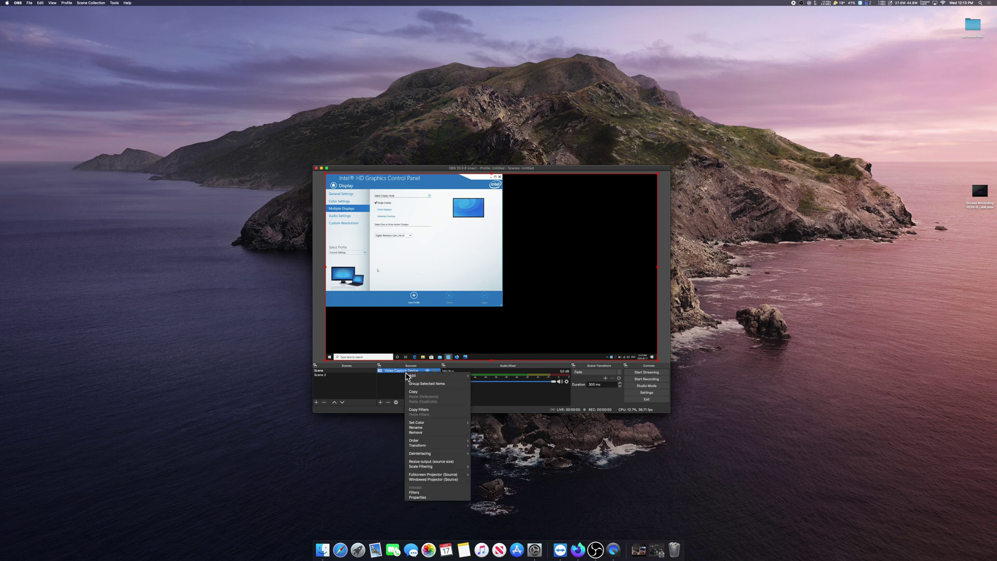
mouse_move(433, 474)
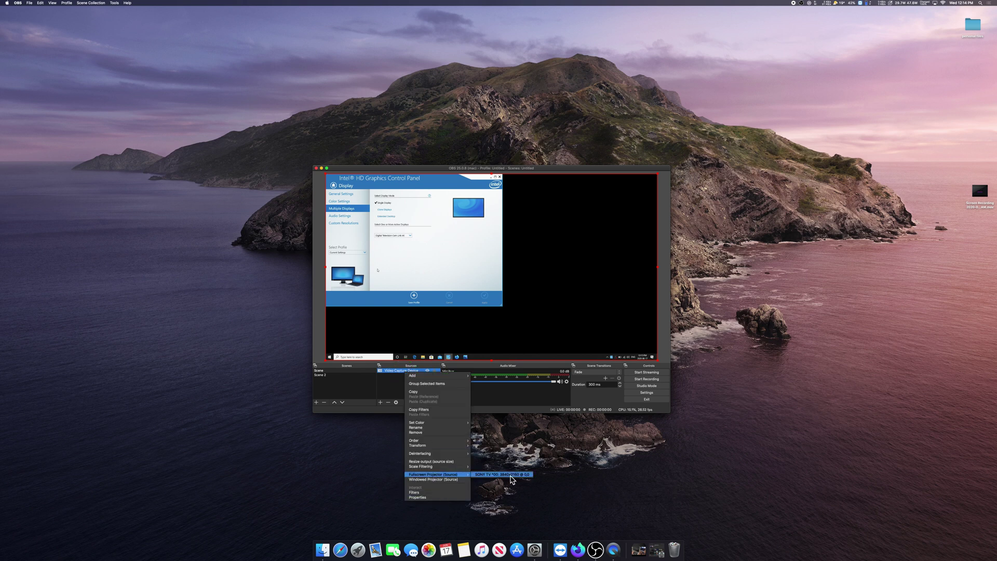
click(417, 480)
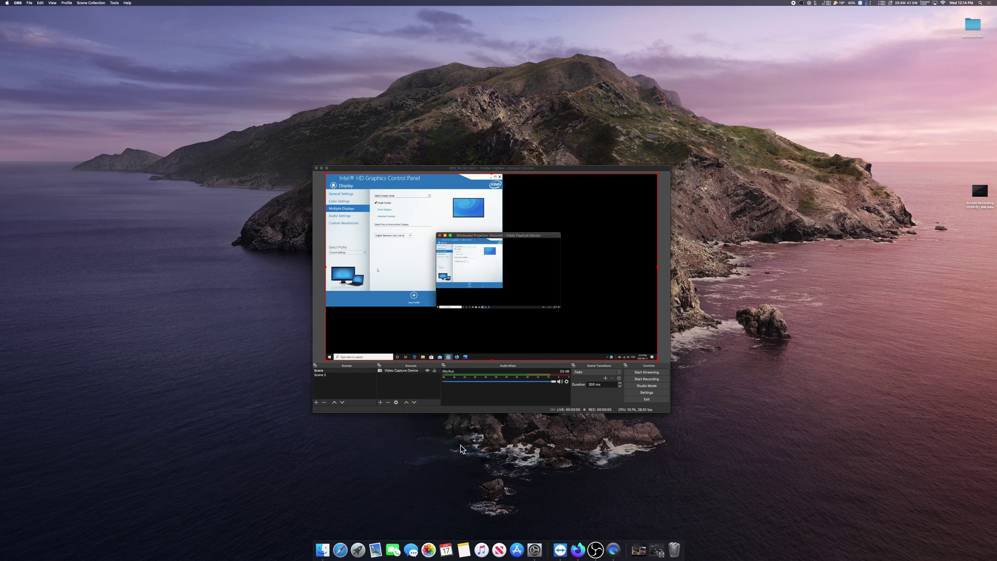
drag(476, 238, 257, 236)
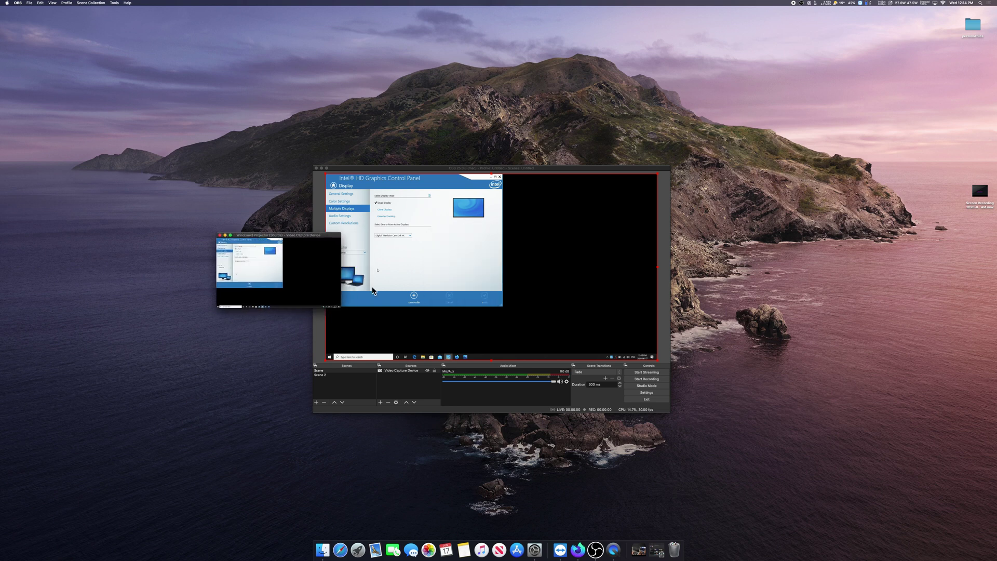
drag(340, 310, 675, 534)
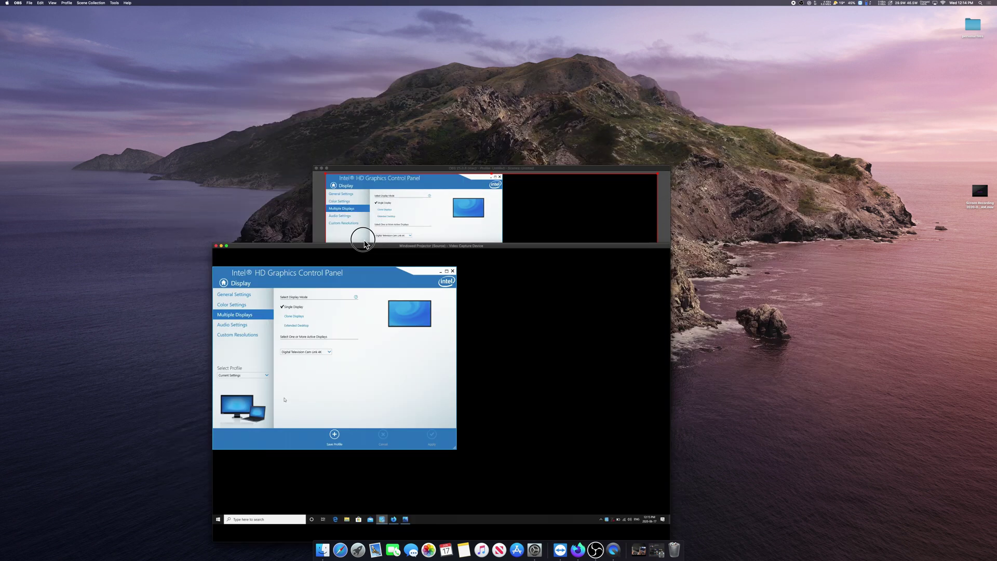
drag(382, 237, 744, 237)
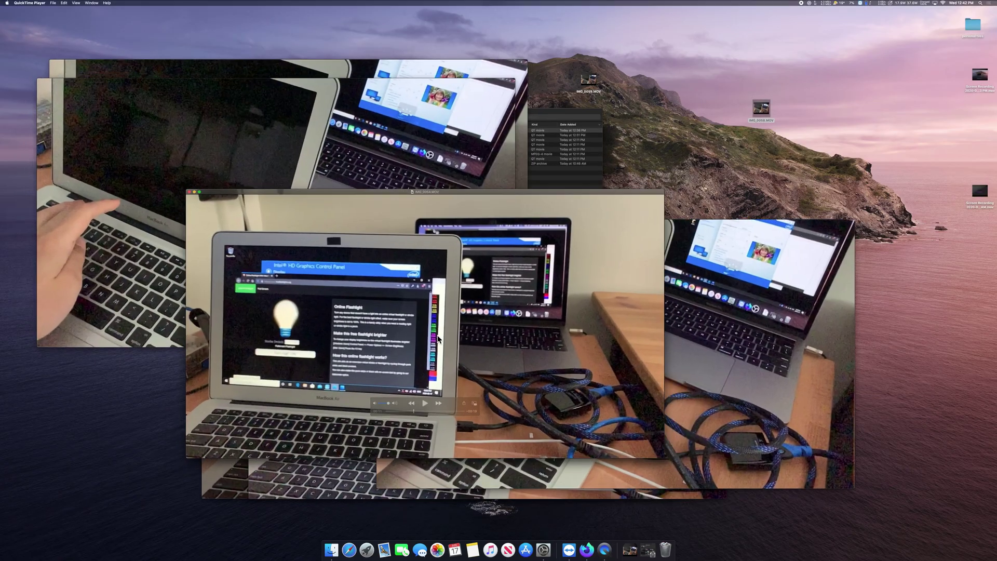
Use Mission Control to bring the middle QuickTime video window to the front
key(ctrl+Up)
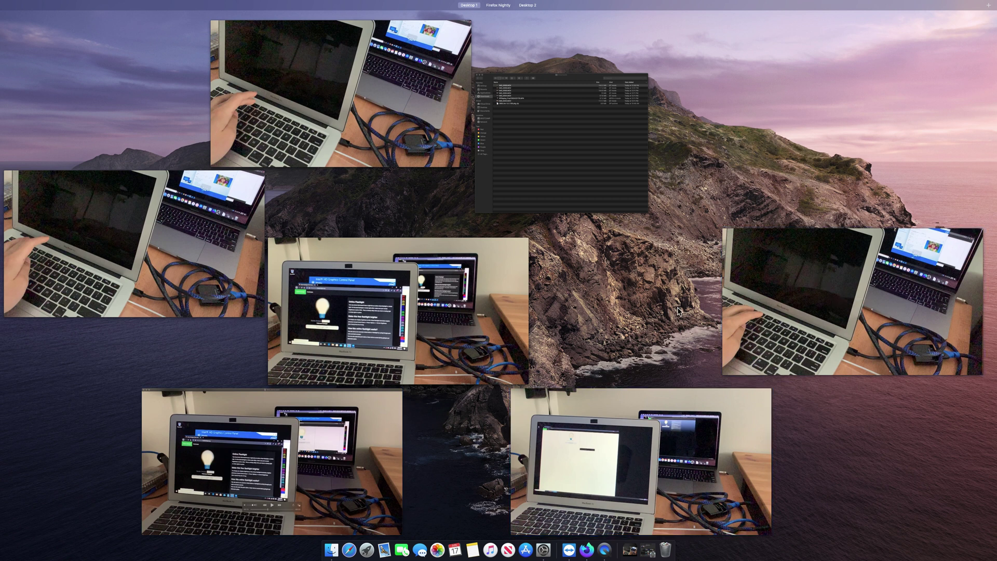
click(446, 314)
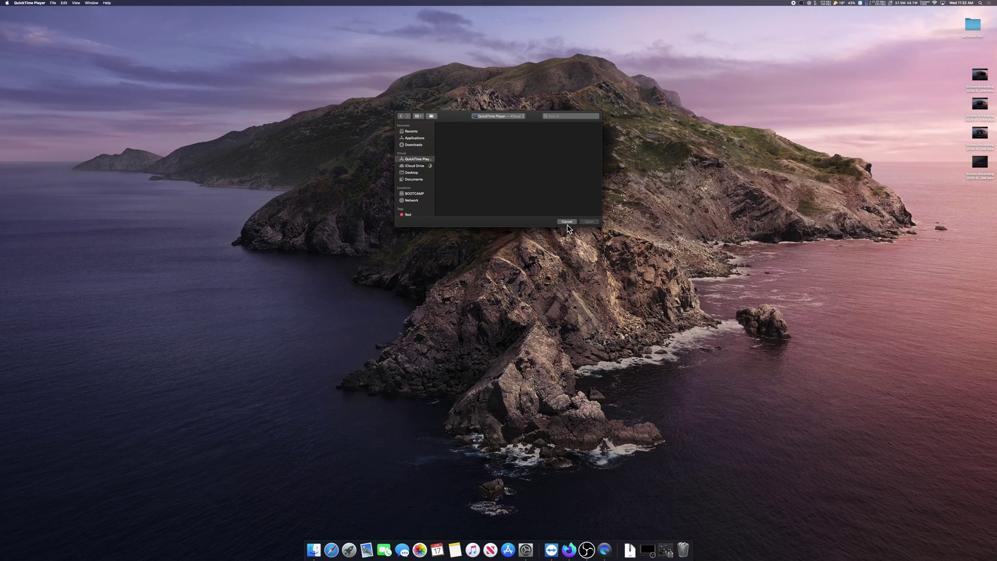
Cancel the QuickTime Open dialog, then move through Mission Control desktops to an empty one
click(568, 223)
key(ctrl+Up)
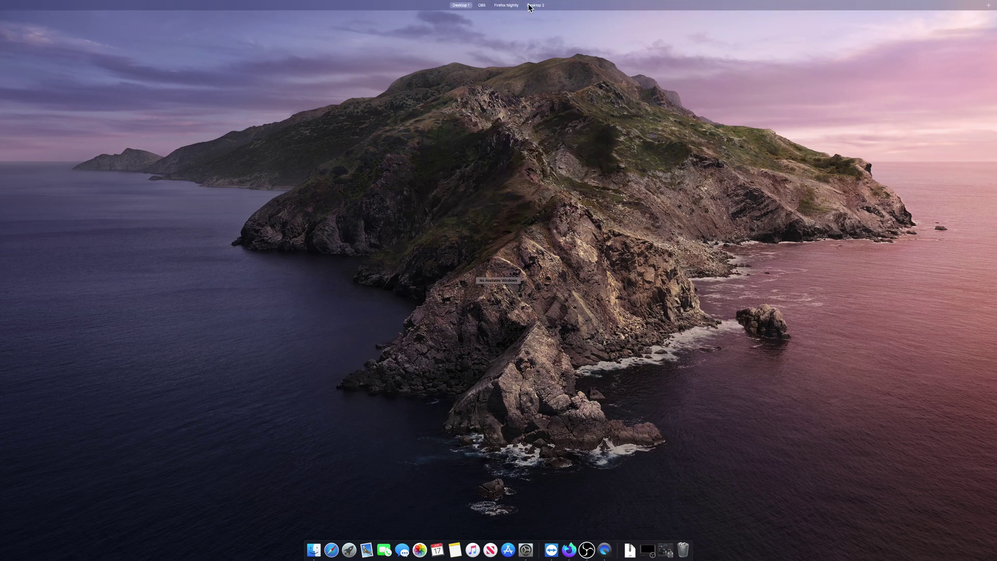
mouse_move(465, 17)
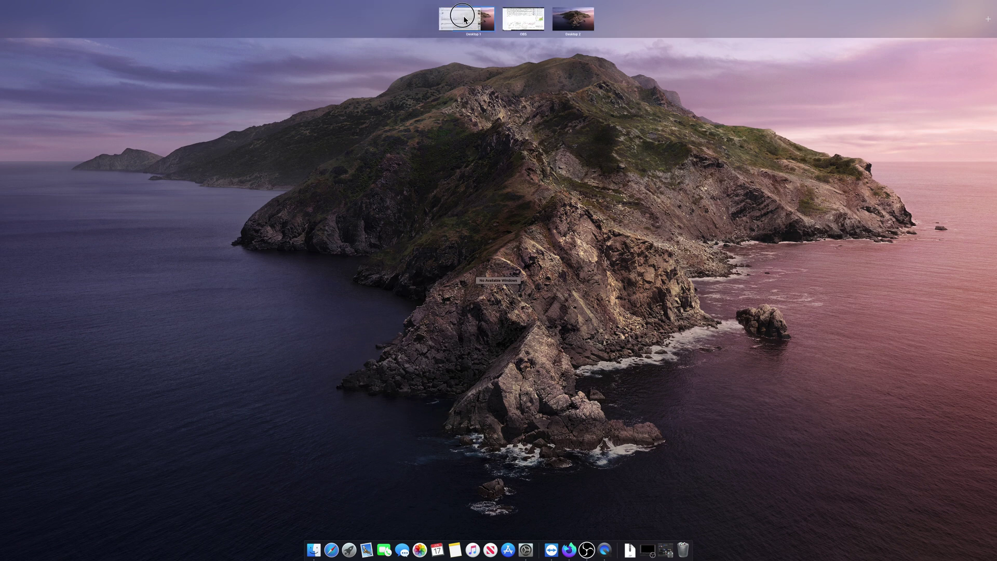
drag(466, 19, 483, 20)
click(470, 18)
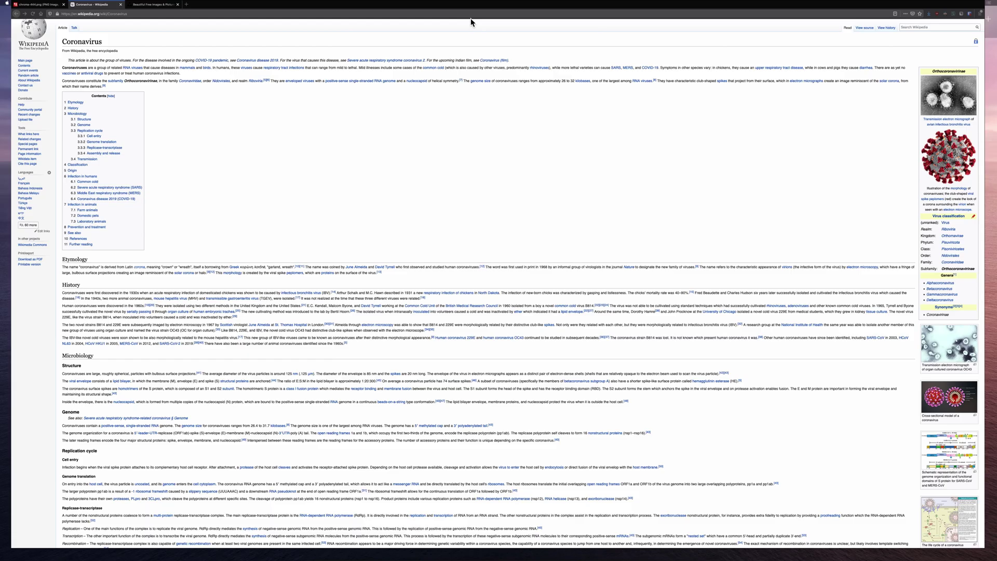
click(25, 4)
key(ctrl+Left)
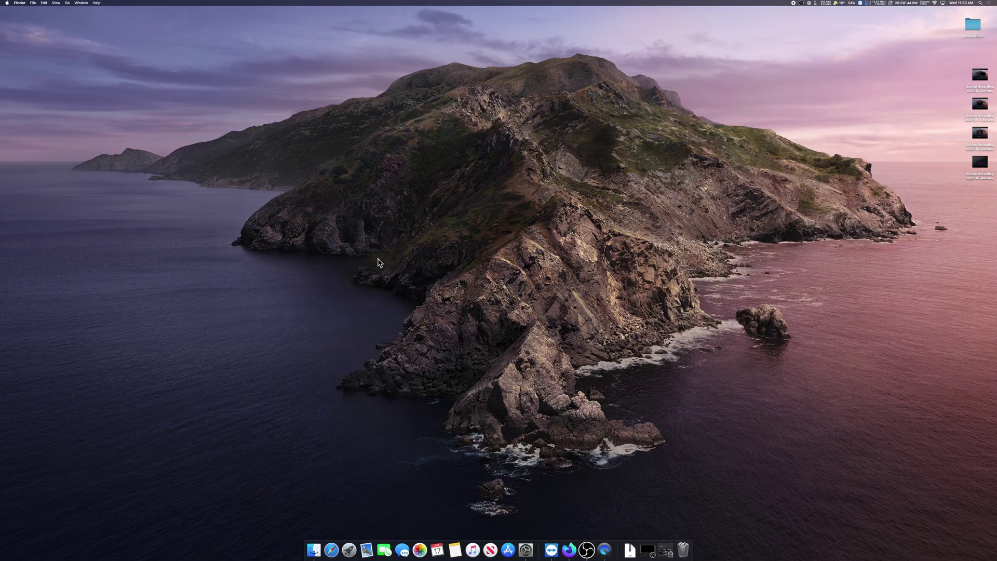
On the test-chart desktop, zoom the Coronavirus article in and back out, then switch to Unsplash
key(ctrl+Right)
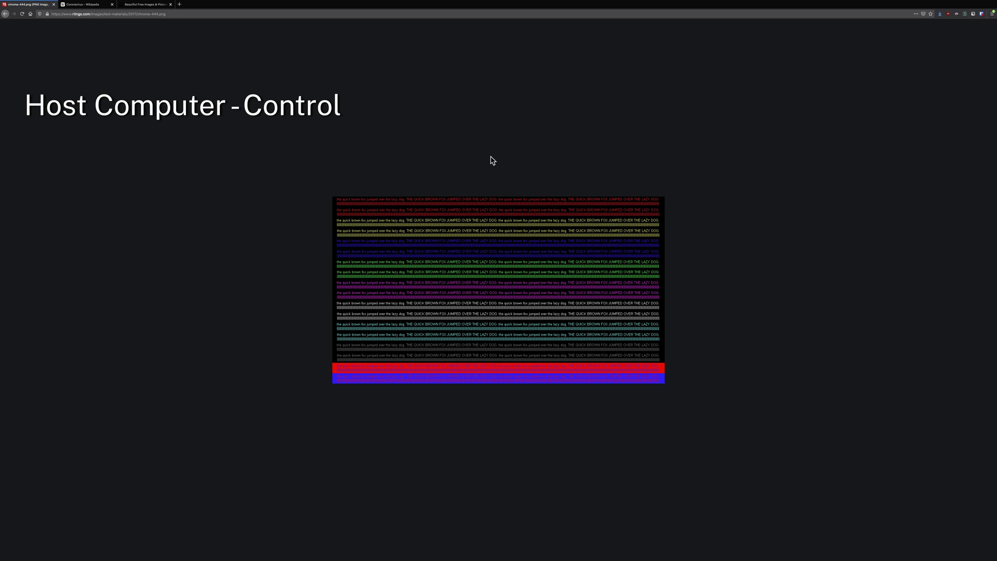
click(78, 4)
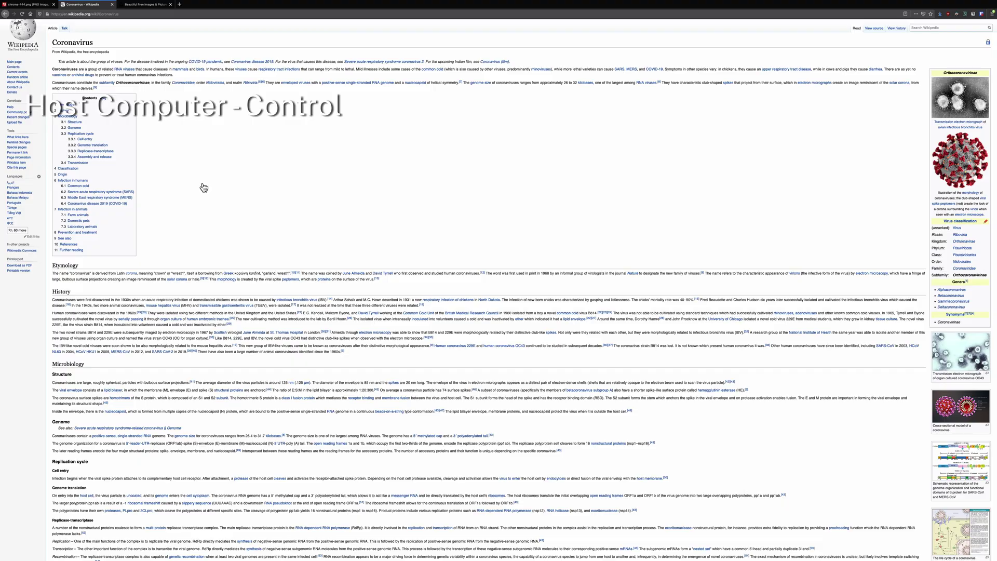
scroll(231, 330, down, 5)
scroll(231, 330, down, 5)
key(ctrl+plus)
key(ctrl+plus)
key(ctrl+plus)
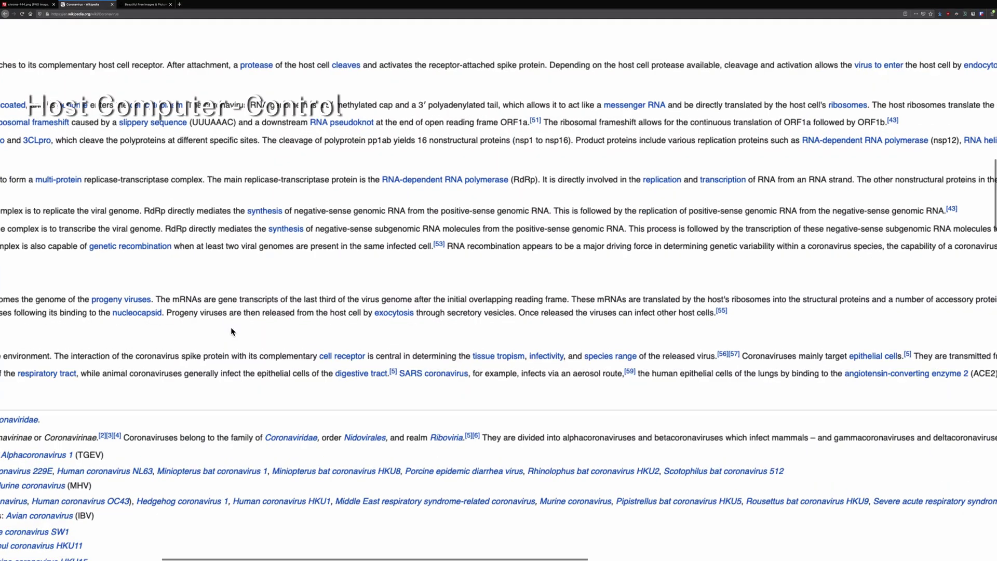
key(ctrl+minus)
key(ctrl+minus)
key(ctrl+minus)
key(ctrl+minus)
key(ctrl+Tab)
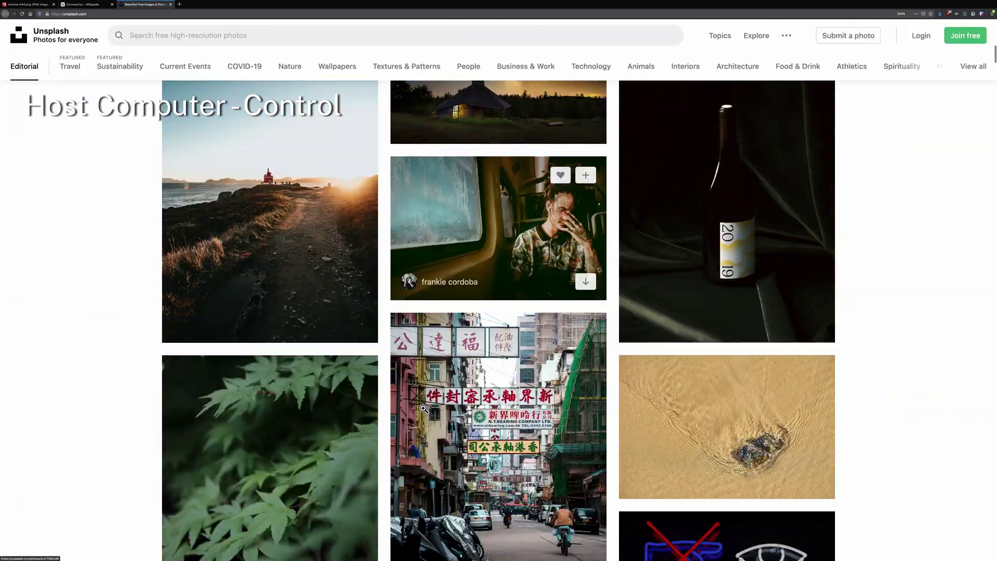
scroll(424, 408, down, 3)
scroll(424, 409, down, 5)
scroll(424, 409, down, 8)
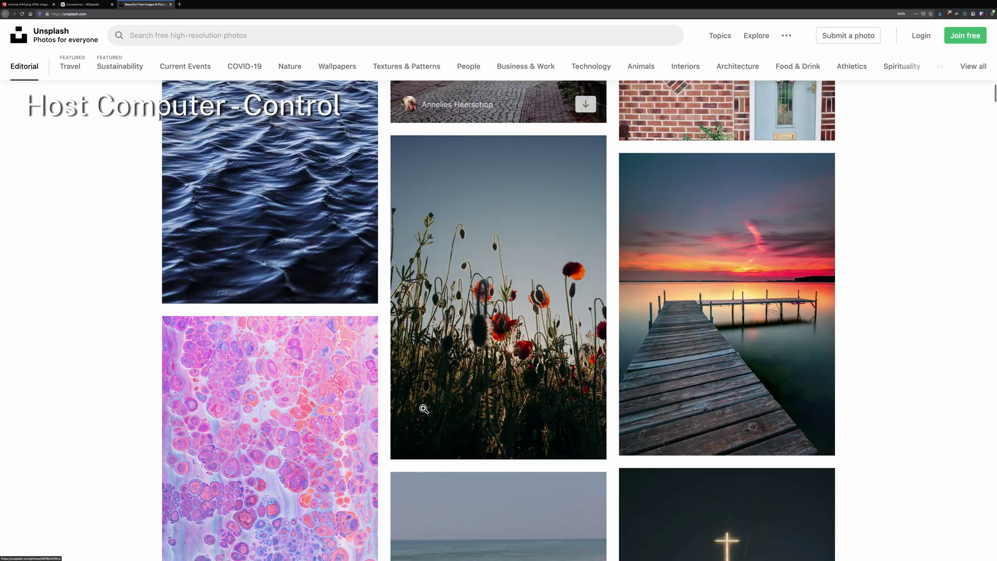
scroll(423, 408, down, 3)
scroll(424, 409, down, 2)
scroll(423, 409, down, 5)
scroll(422, 410, down, 6)
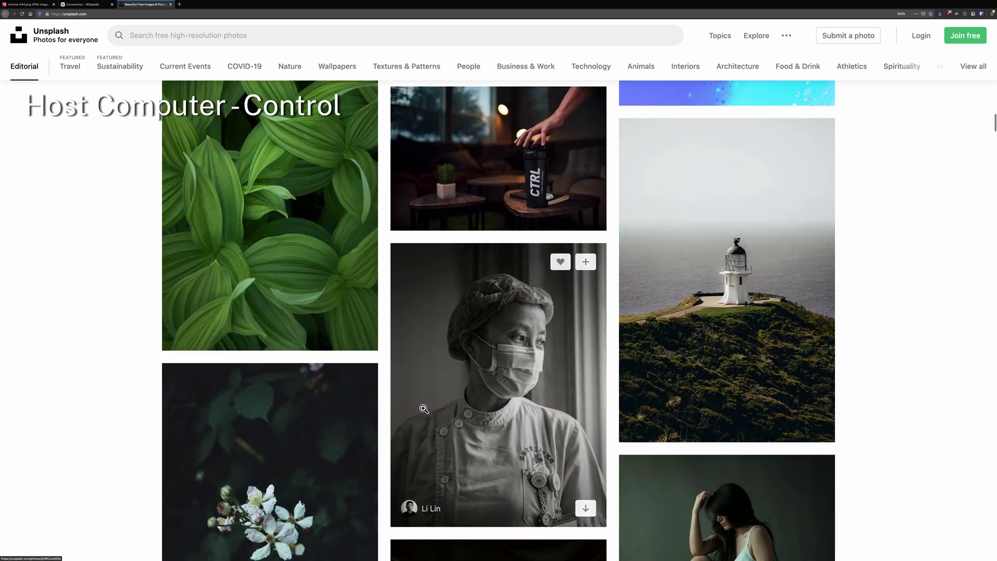
scroll(423, 409, down, 3)
scroll(423, 408, down, 8)
scroll(423, 408, down, 2)
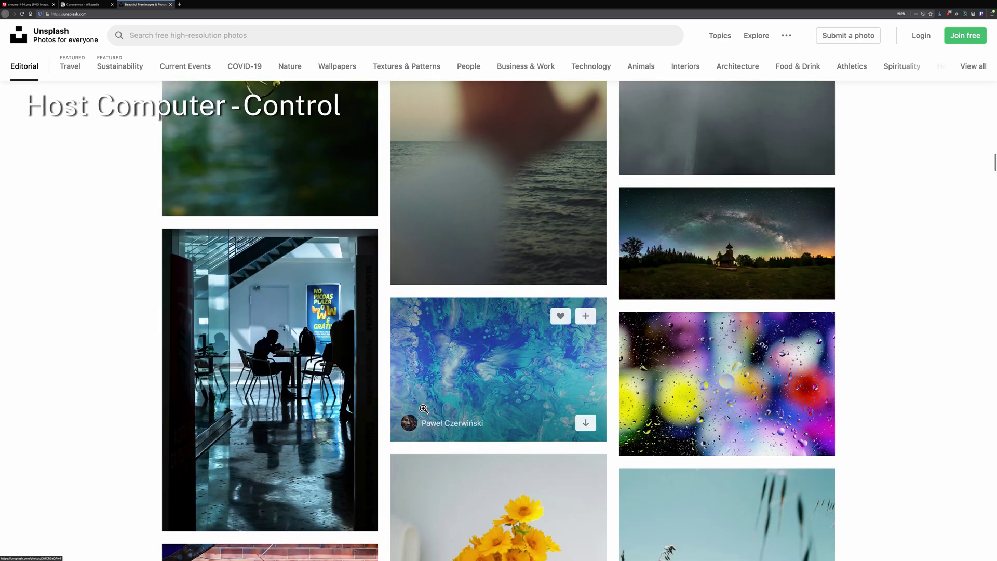
scroll(423, 409, down, 8)
scroll(424, 408, down, 4)
scroll(423, 409, down, 4)
scroll(424, 409, down, 8)
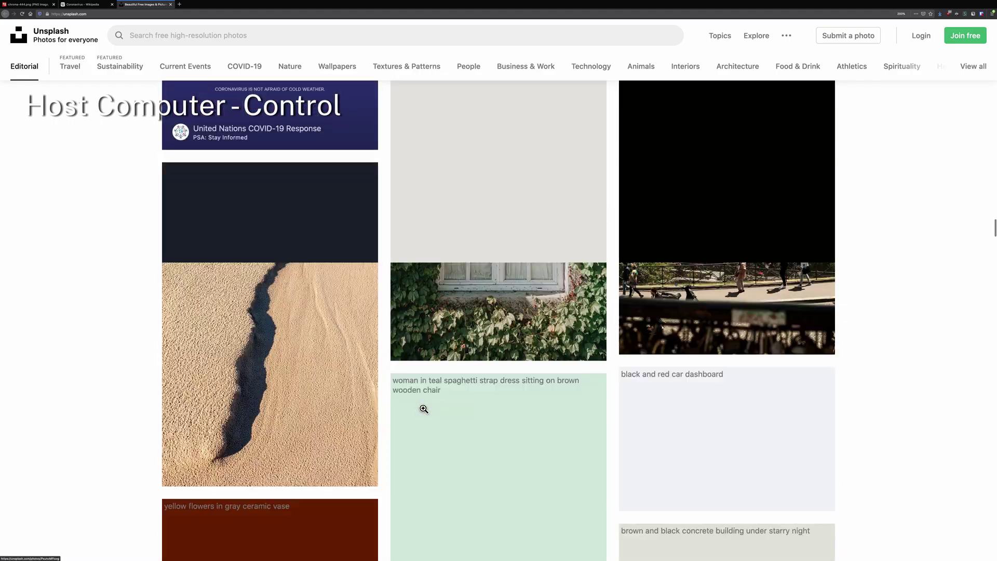
scroll(423, 409, down, 3)
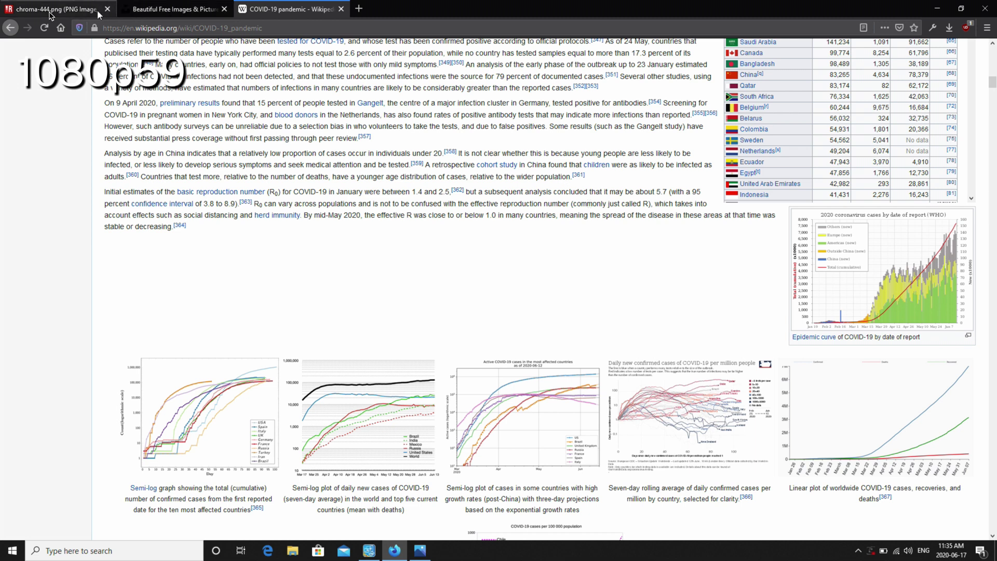
At 1080p59, show the chroma-444.png chart, the COVID-19 Wikipedia article, then the Unsplash grid
click(54, 9)
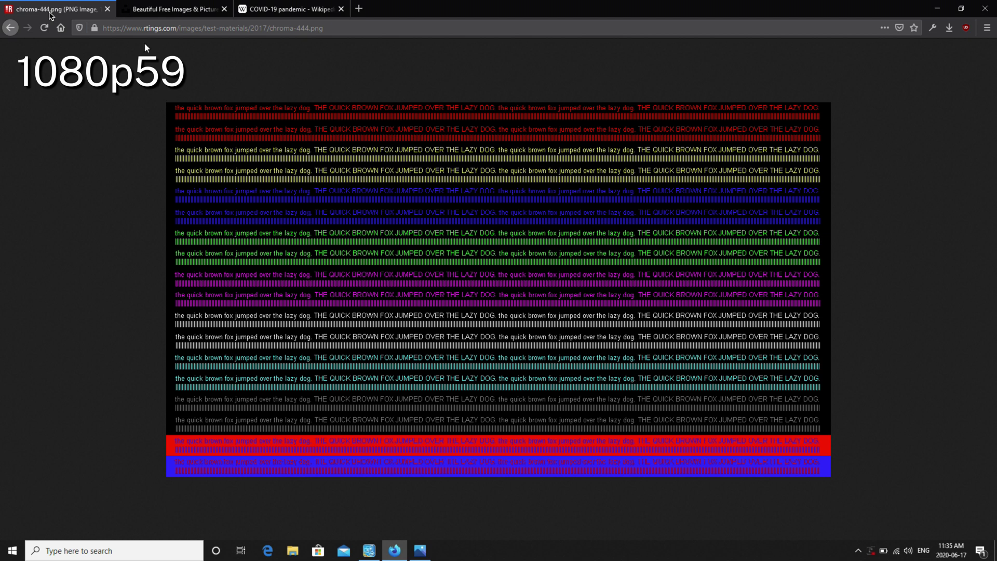
click(290, 8)
scroll(499, 281, down, 10)
scroll(499, 281, down, 10)
scroll(499, 281, down, 10)
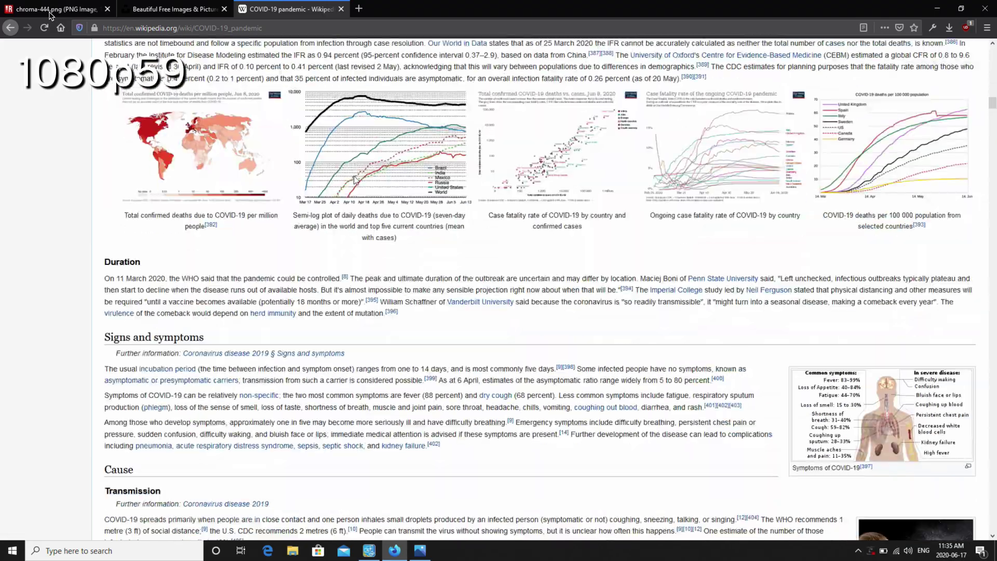
scroll(354, 180, down, 10)
scroll(355, 180, down, 10)
scroll(355, 180, down, 10)
scroll(354, 179, down, 10)
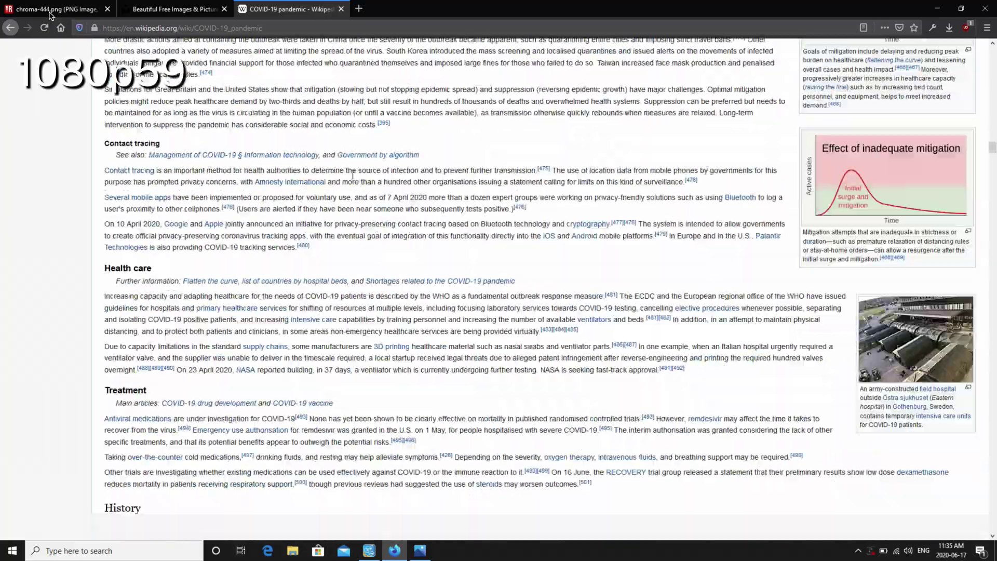
scroll(355, 180, down, 10)
scroll(355, 179, down, 10)
scroll(355, 179, down, 10)
click(173, 8)
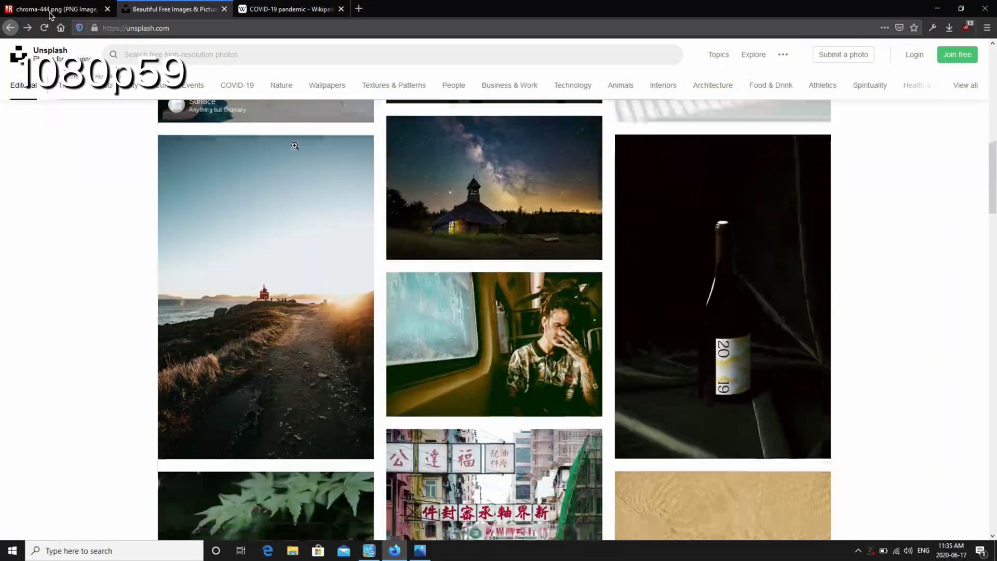
scroll(294, 146, down, 10)
scroll(254, 185, down, 10)
scroll(253, 185, down, 8)
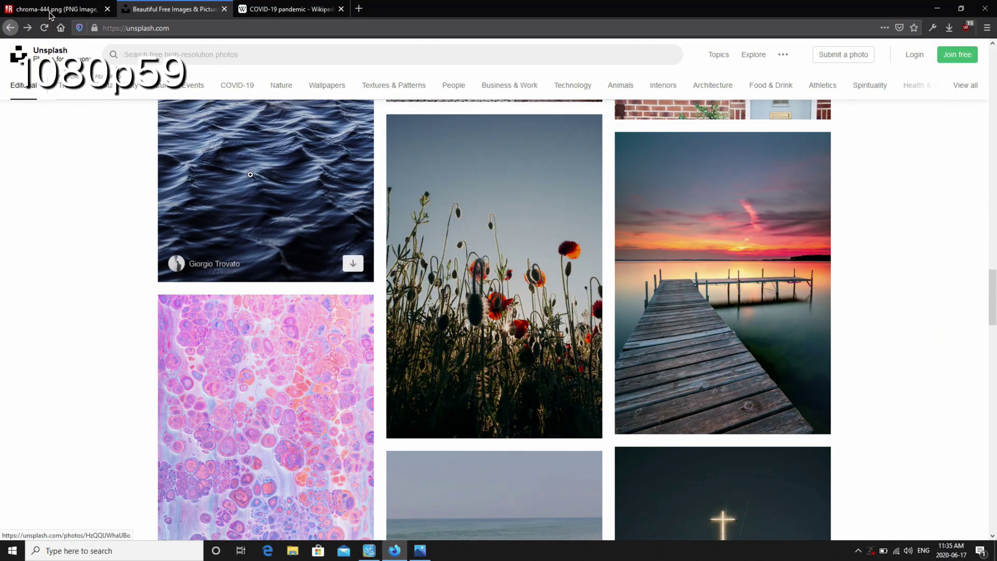
scroll(249, 175, down, 10)
scroll(250, 175, down, 10)
scroll(249, 175, down, 10)
scroll(247, 182, down, 10)
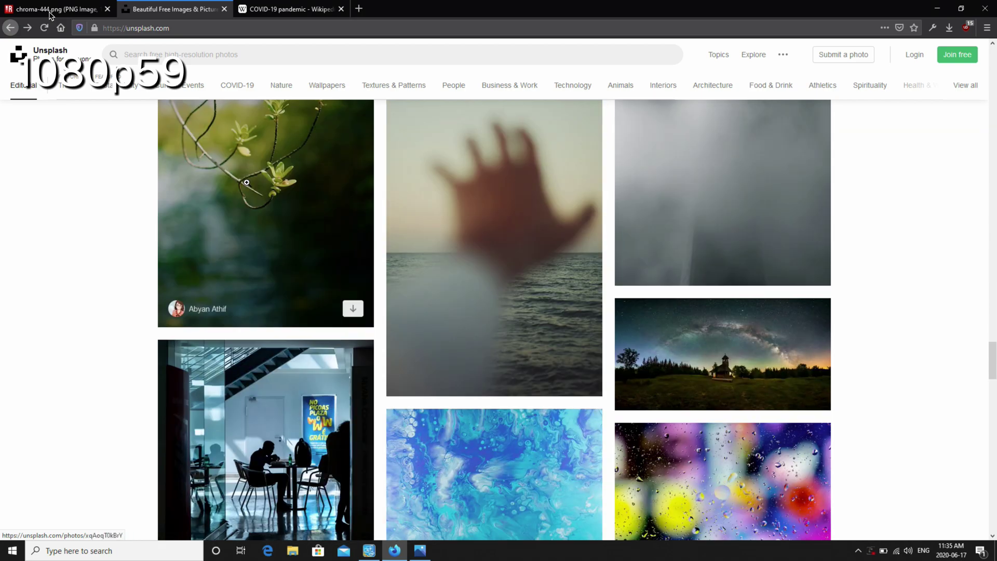
scroll(246, 182, down, 10)
scroll(246, 182, down, 10)
scroll(247, 182, down, 10)
scroll(247, 182, down, 10)
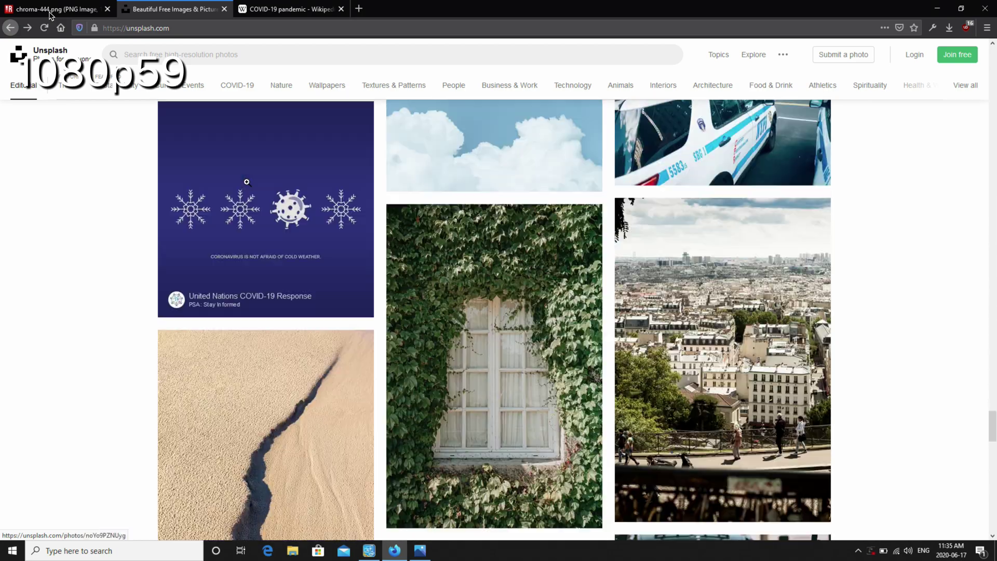
scroll(247, 182, down, 10)
scroll(246, 183, down, 5)
scroll(247, 183, down, 10)
scroll(246, 183, down, 10)
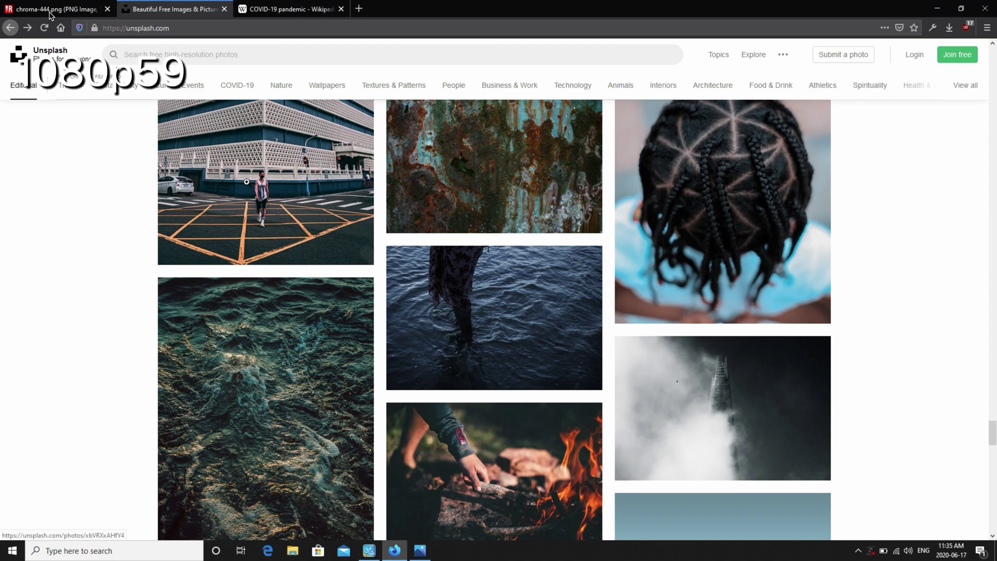
scroll(246, 182, down, 10)
scroll(247, 183, down, 10)
scroll(247, 182, down, 8)
scroll(246, 182, down, 10)
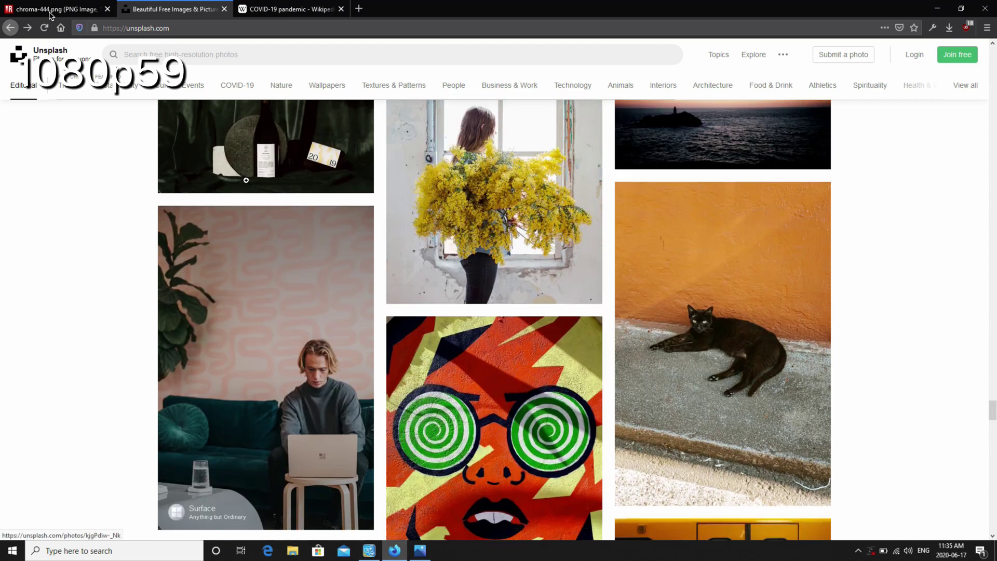
scroll(246, 182, down, 10)
scroll(246, 183, down, 8)
scroll(246, 183, down, 10)
scroll(246, 183, down, 10)
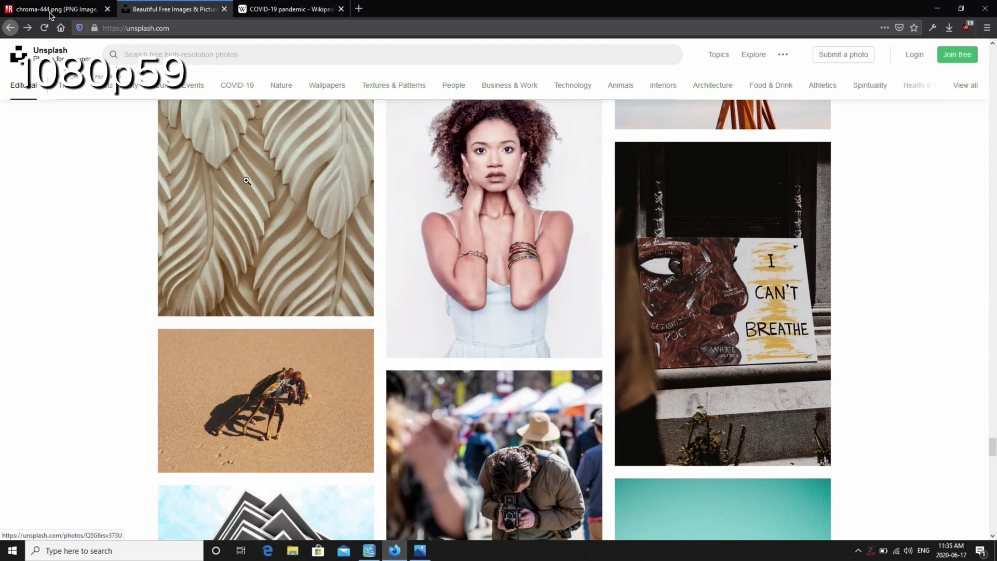
scroll(246, 182, down, 10)
scroll(247, 182, down, 5)
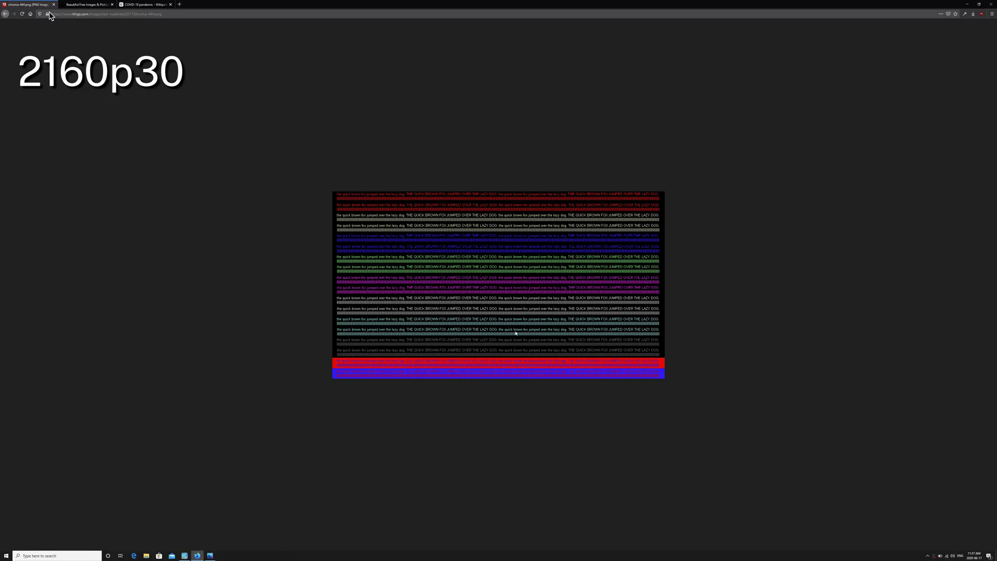
At 2160p30, switch from the test chart to the Unsplash photos, then the Wikipedia article
click(86, 5)
scroll(255, 376, down, 10)
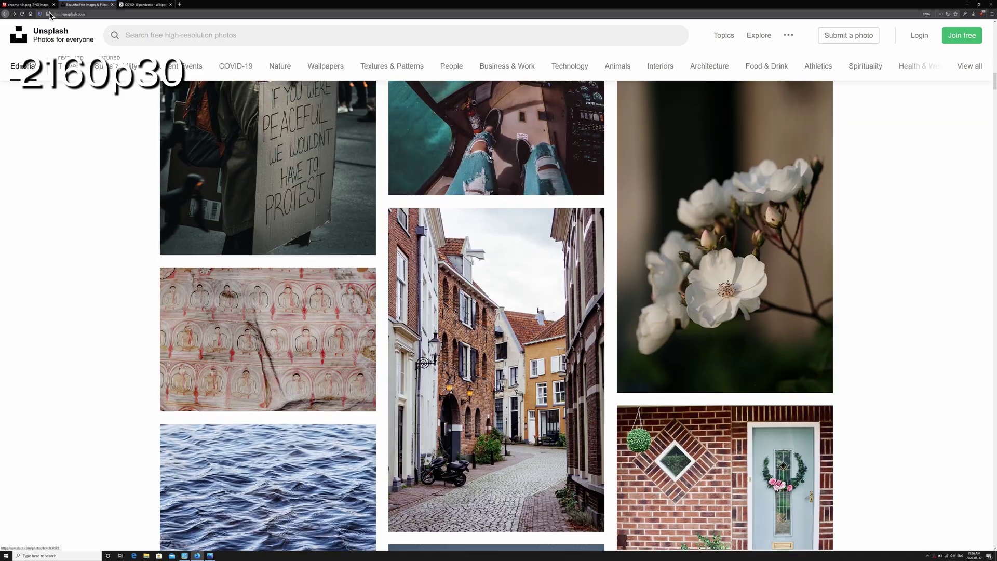
scroll(254, 377, down, 5)
scroll(50, 16, down, 5)
scroll(50, 16, down, 5)
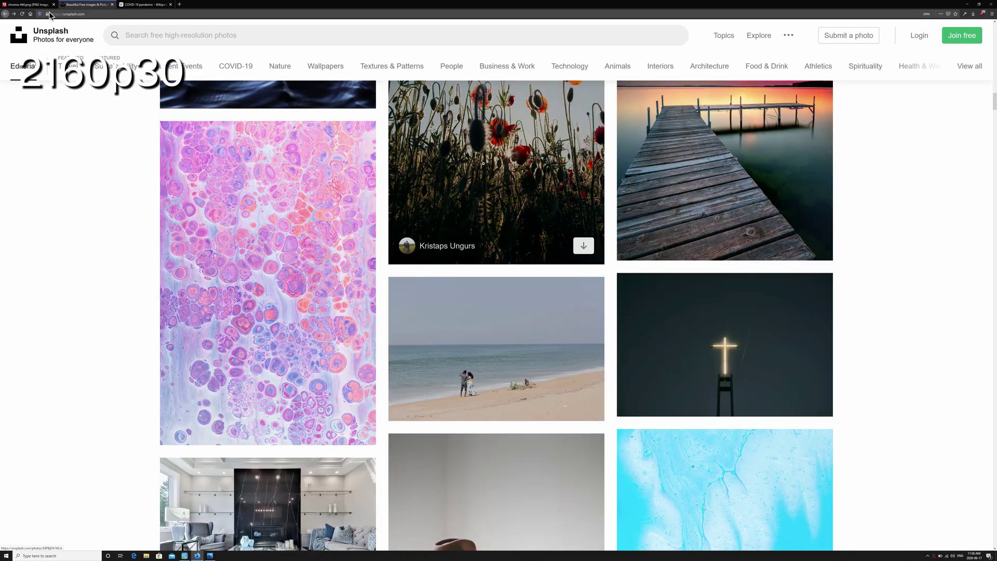
scroll(51, 16, down, 5)
scroll(483, 162, down, 8)
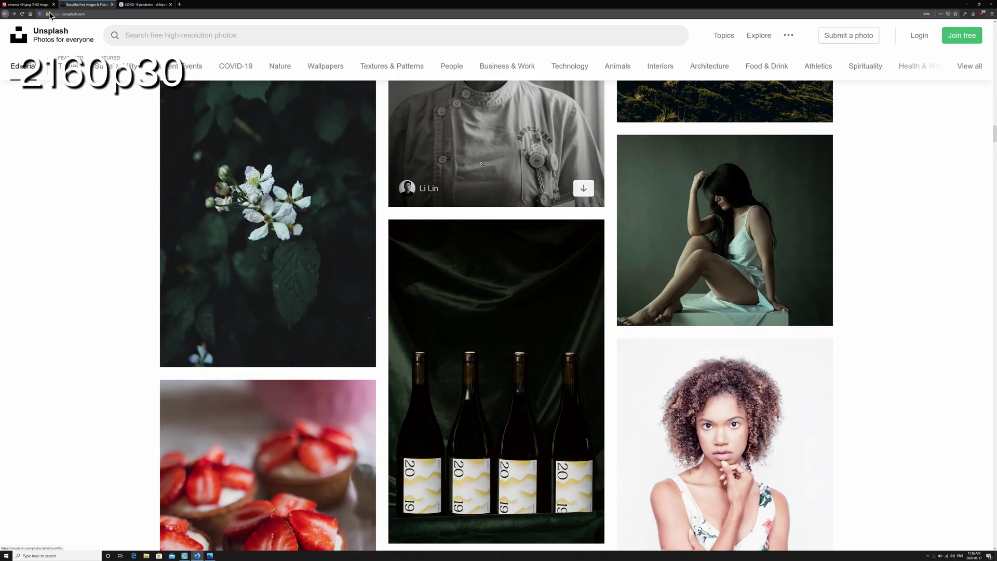
key(ctrl+Tab)
scroll(483, 281, down, 5)
scroll(482, 281, down, 5)
scroll(483, 281, down, 5)
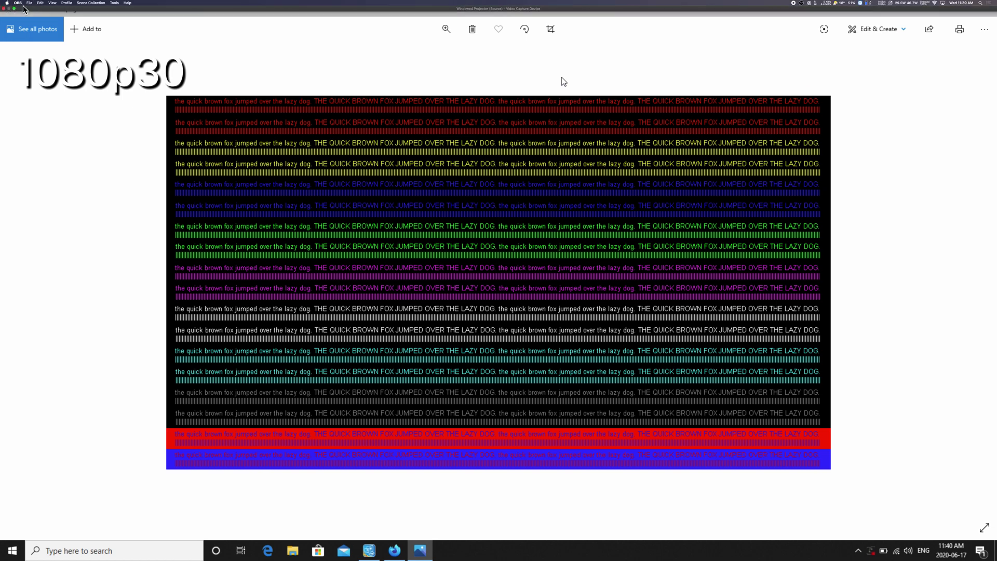
Take the 1080p30 projector out of full screen and resize its window
click(18, 9)
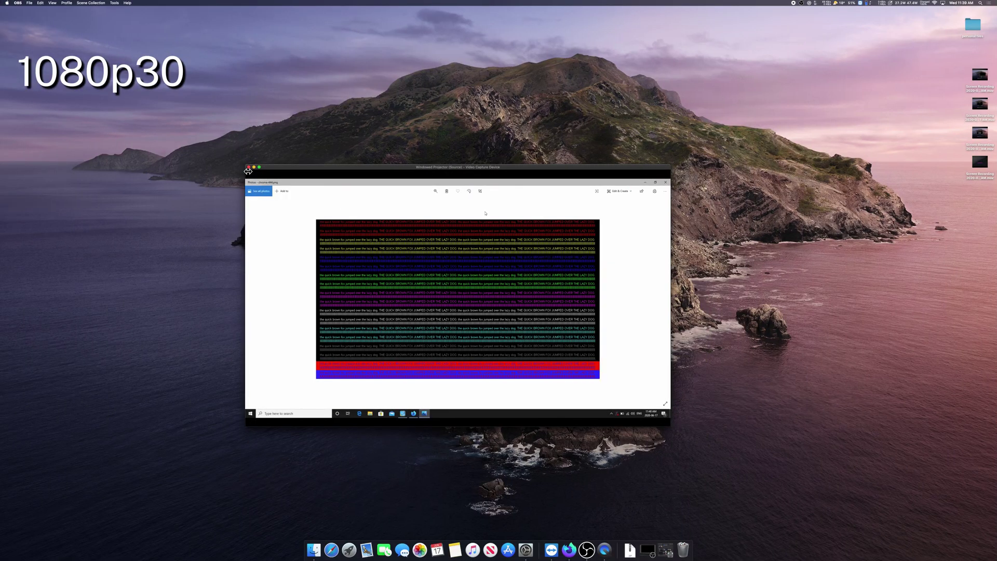
drag(248, 167, 245, 217)
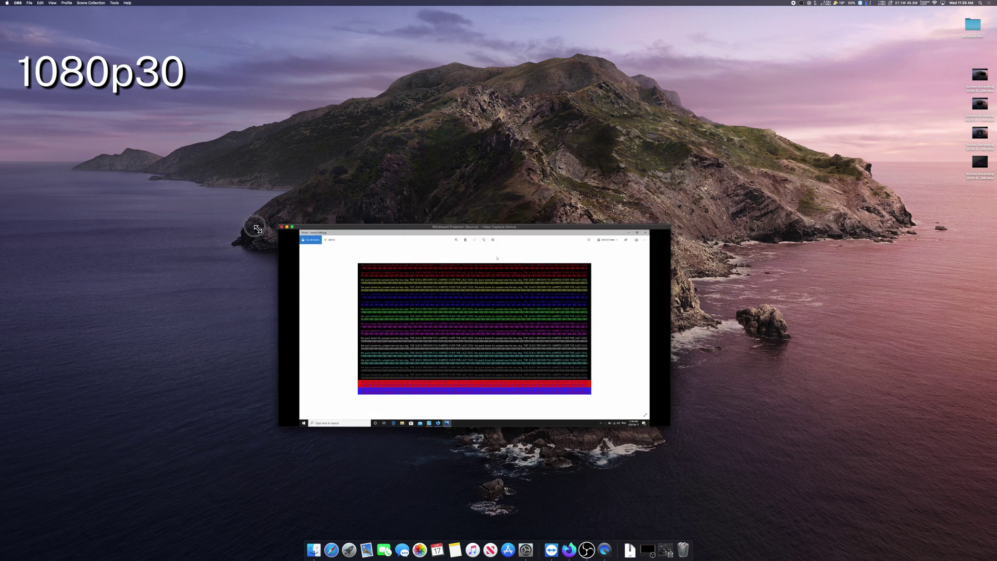
mouse_move(246, 216)
mouse_down()
mouse_move(267, 193)
mouse_move(608, 264)
mouse_up()
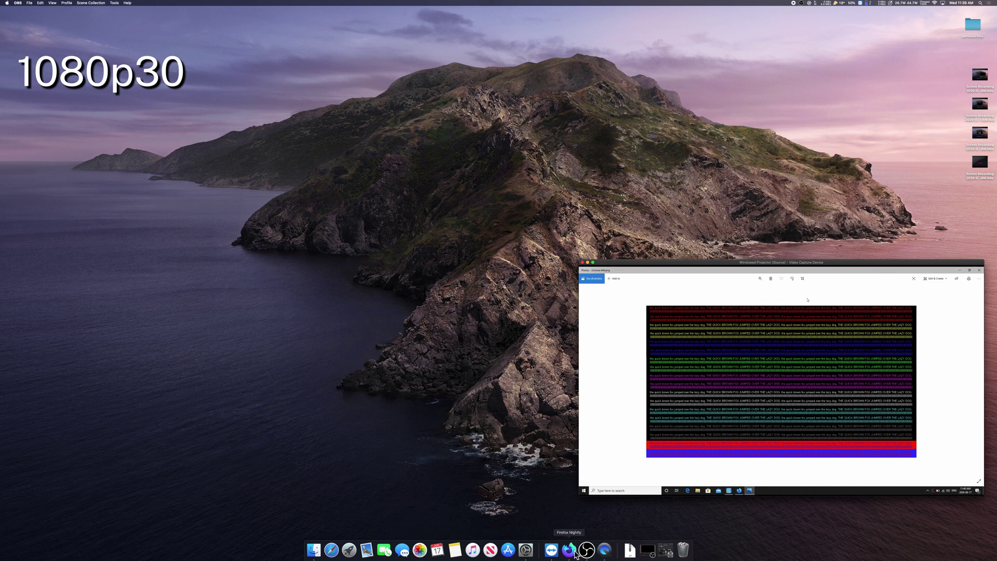
Bring Firefox Nightly forward, then shrink the projector and move it toward the lower right
click(569, 550)
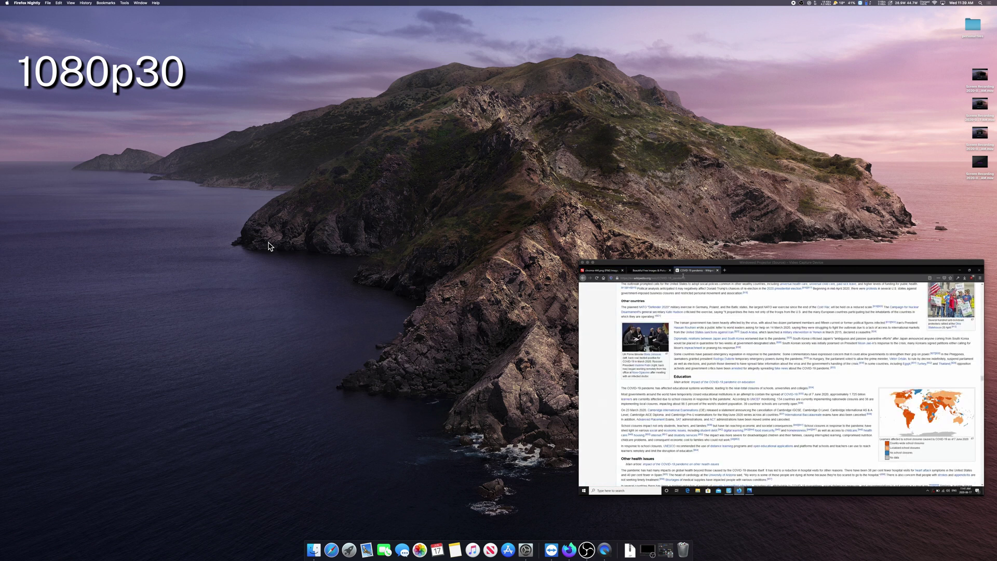
mouse_move(615, 264)
mouse_down()
mouse_move(512, 212)
mouse_move(713, 274)
mouse_up()
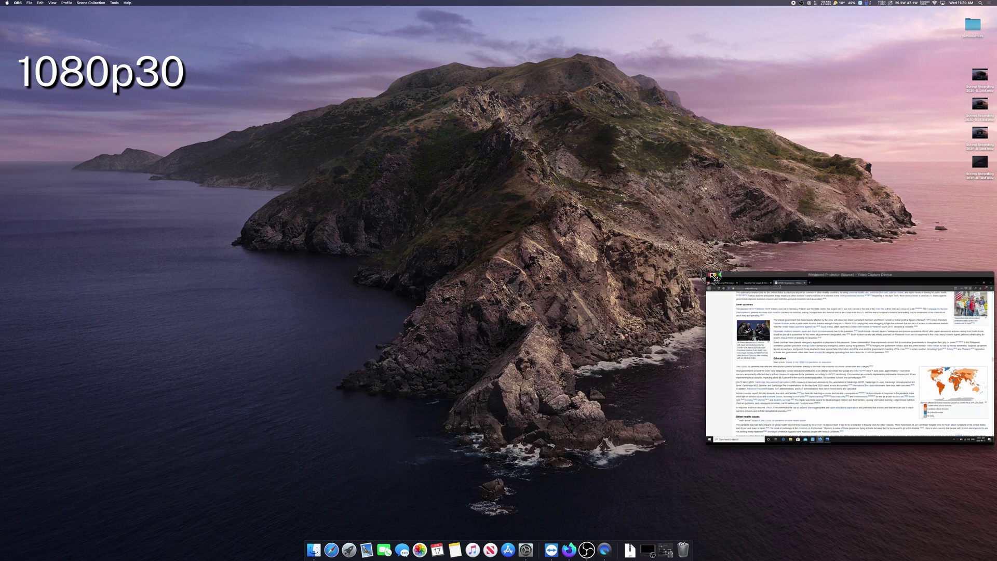
mouse_move(713, 274)
mouse_down()
mouse_move(739, 347)
mouse_move(730, 349)
mouse_up()
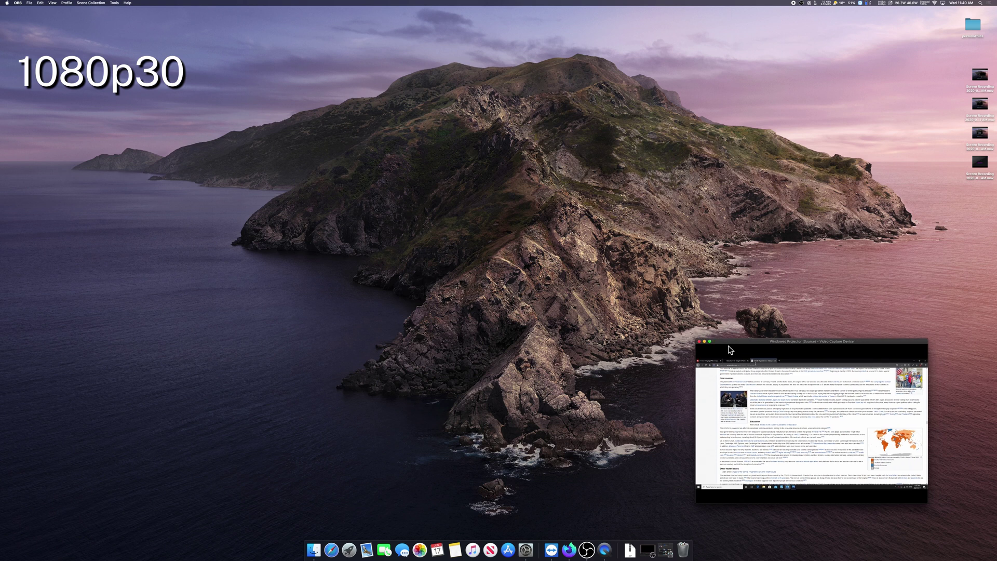